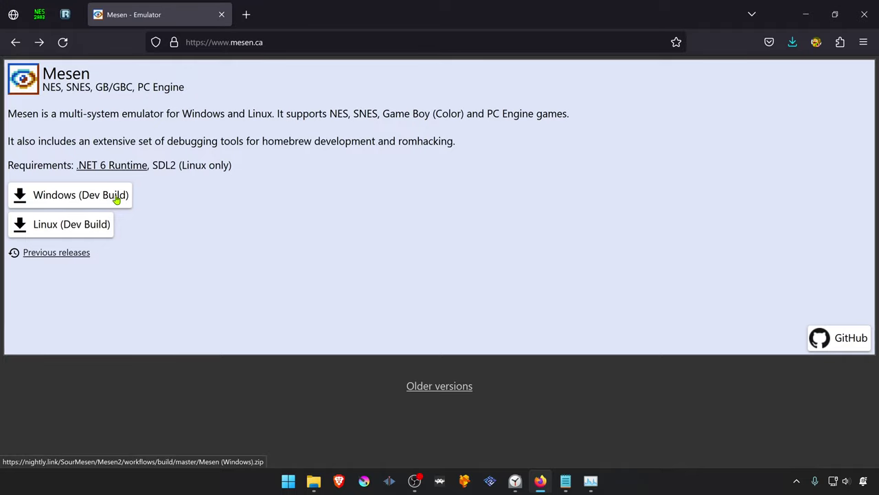
- Download the Windows development build of Mesen and save Mesen (Windows).zip to the Desktop
click(117, 198)
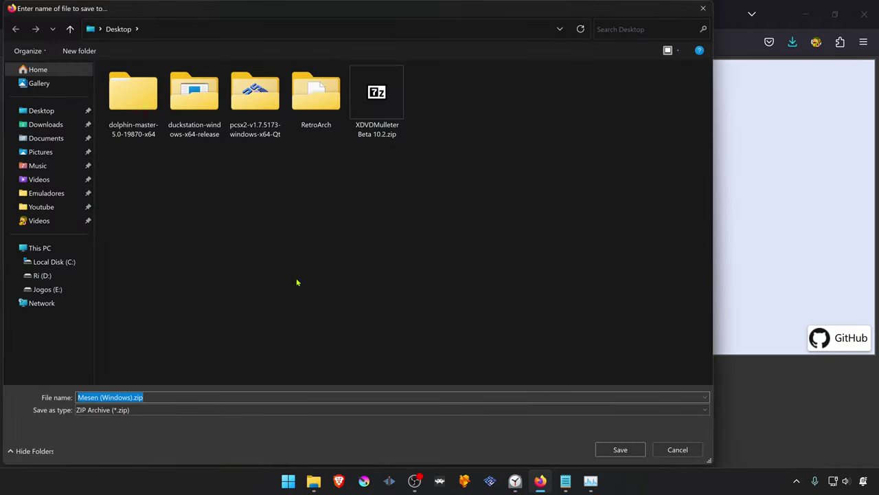
click(638, 450)
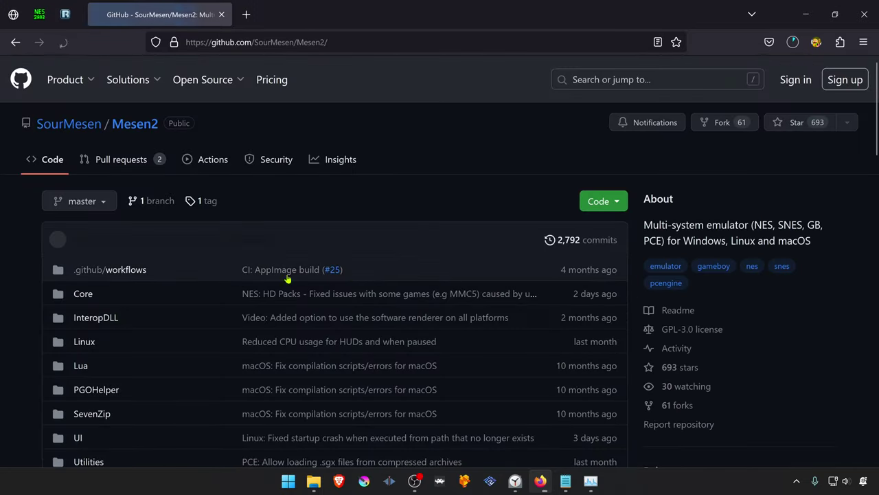
scroll(165, 332, down, 15)
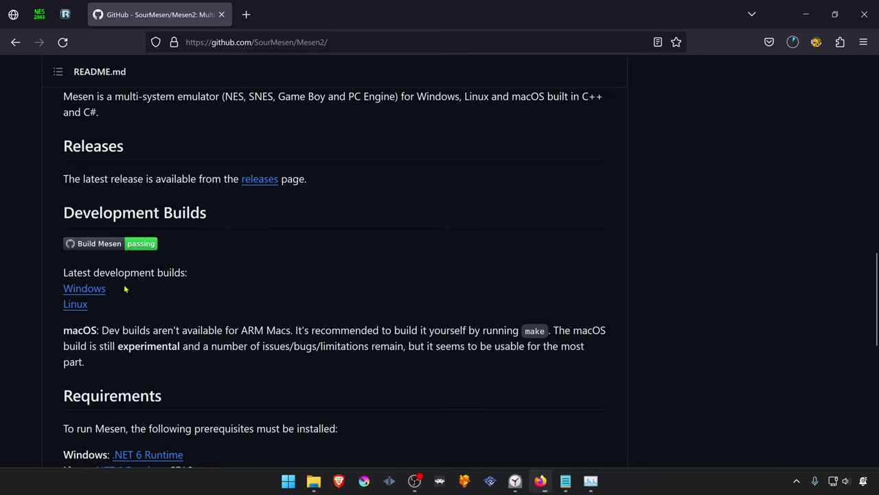
click(97, 289)
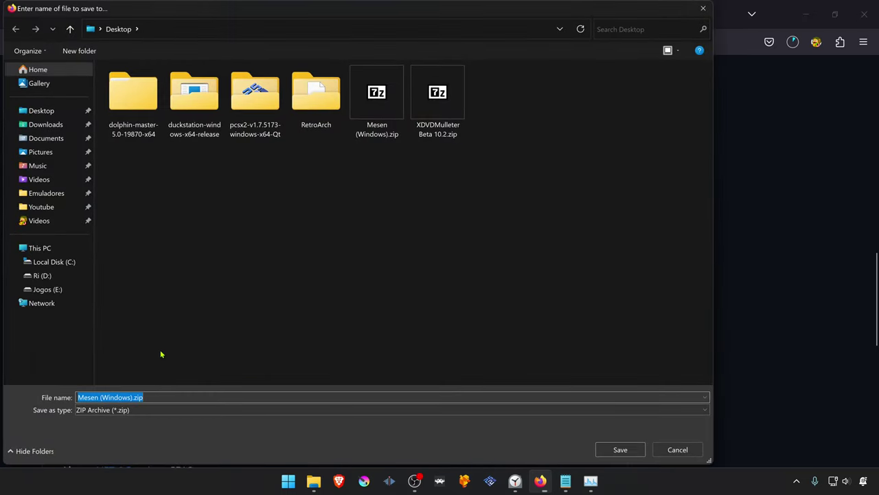
click(678, 449)
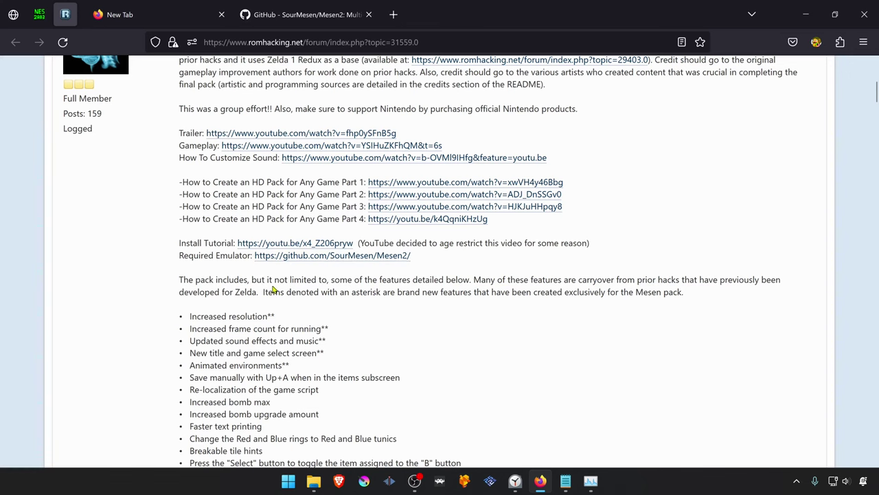
- Look over the HD pack sources: the romhacking.net Zelda: Remastered thread, the nesdev HD Pack's Mesen thread and the LiQuiDz Retro Gaming site
scroll(360, 297, up, 2)
scroll(180, 199, up, 1)
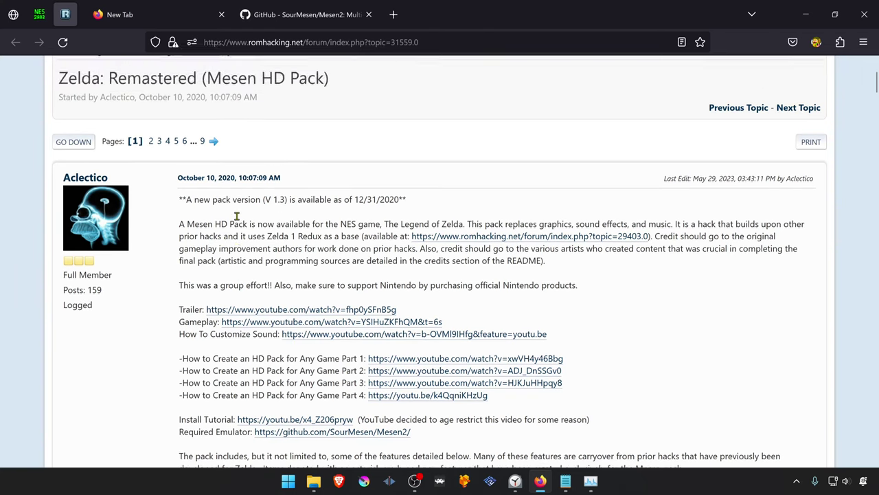
scroll(137, 138, down, 1)
click(39, 42)
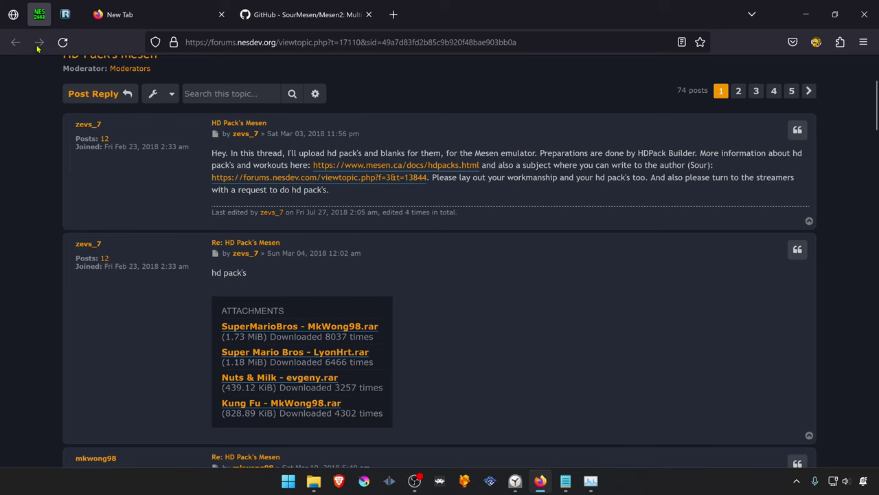
click(13, 14)
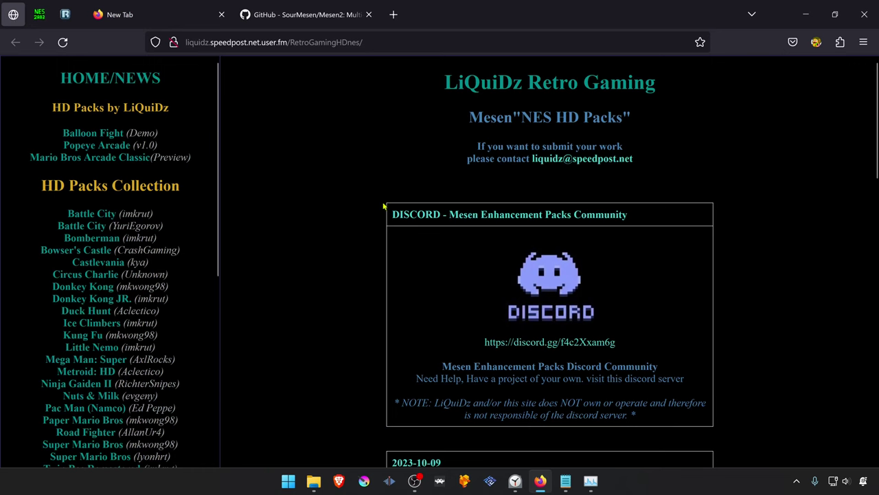
- Search the web for "mesen hd packs" and look through the results
click(156, 21)
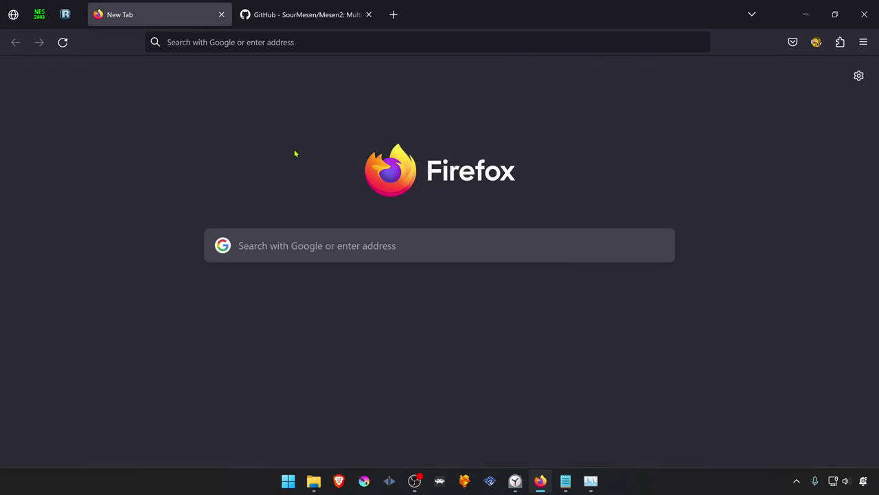
click(299, 253)
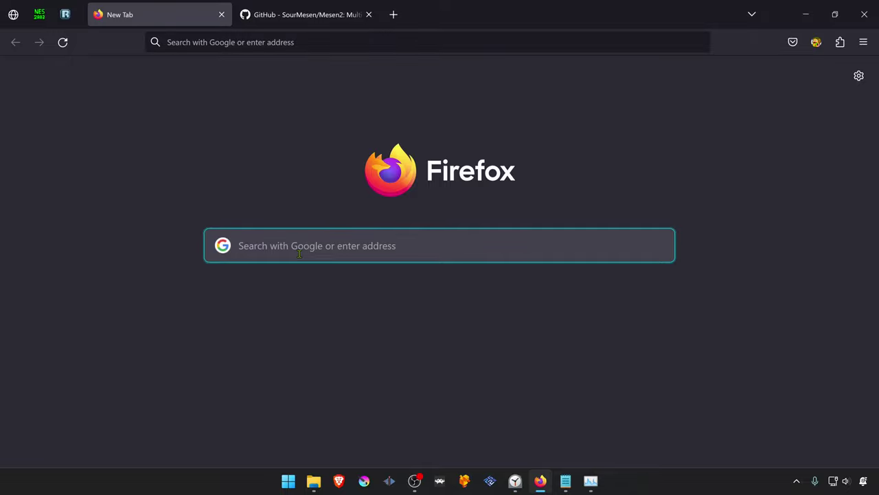
text(mesen hd )
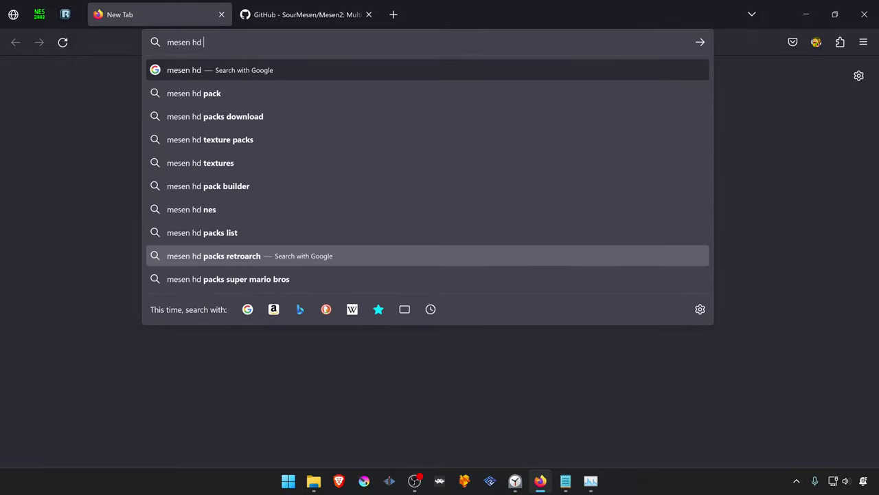
text(packs)
key(Return)
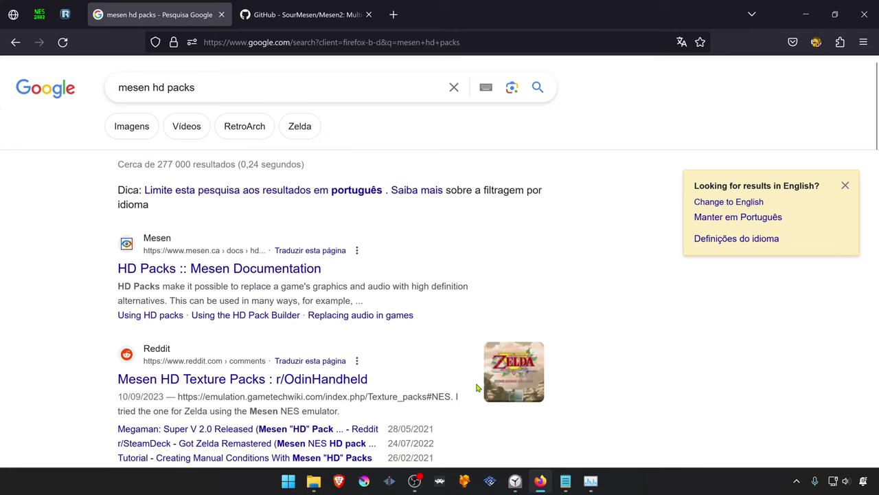
scroll(229, 323, down, 5)
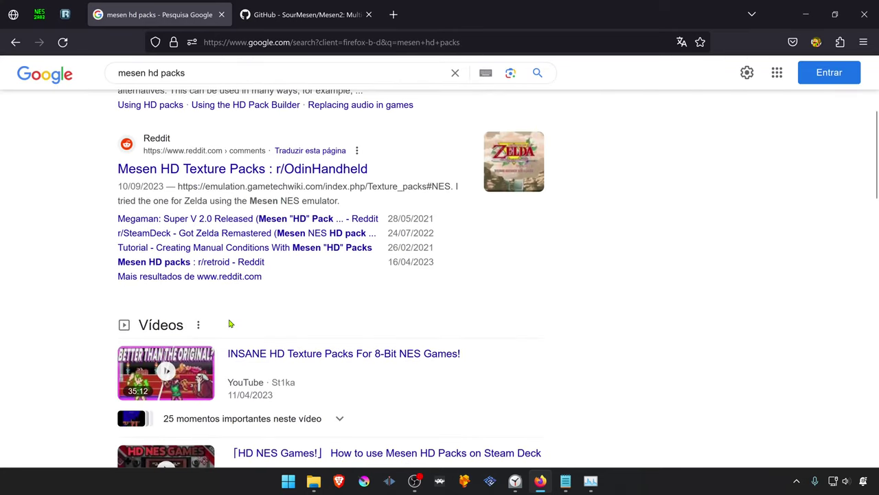
scroll(477, 249, up, 2)
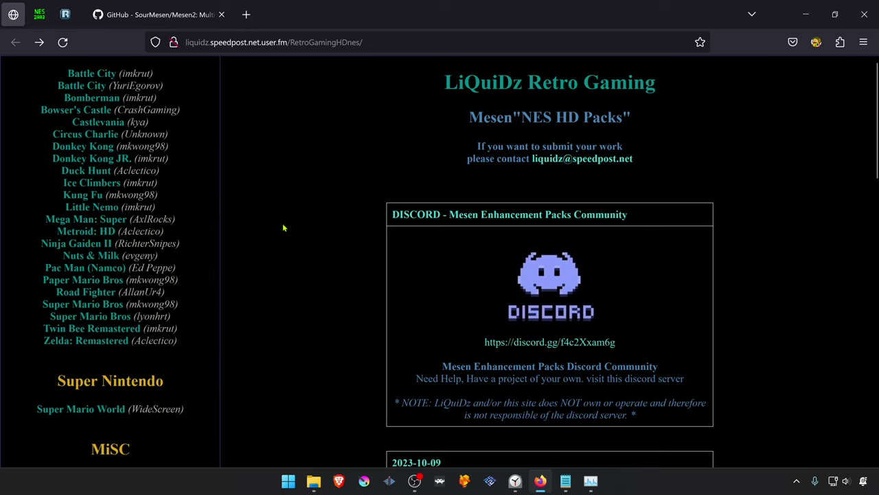
- Find Aclectico's Duck Hunt HD pack in the LiQuiDz collection, check its supported ROM name and download the pack from MIRROR-1
click(102, 172)
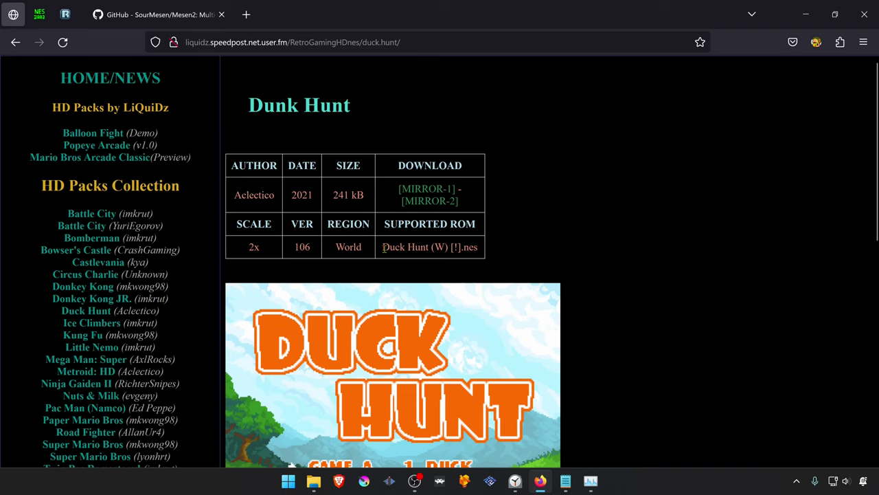
drag(383, 248, 474, 248)
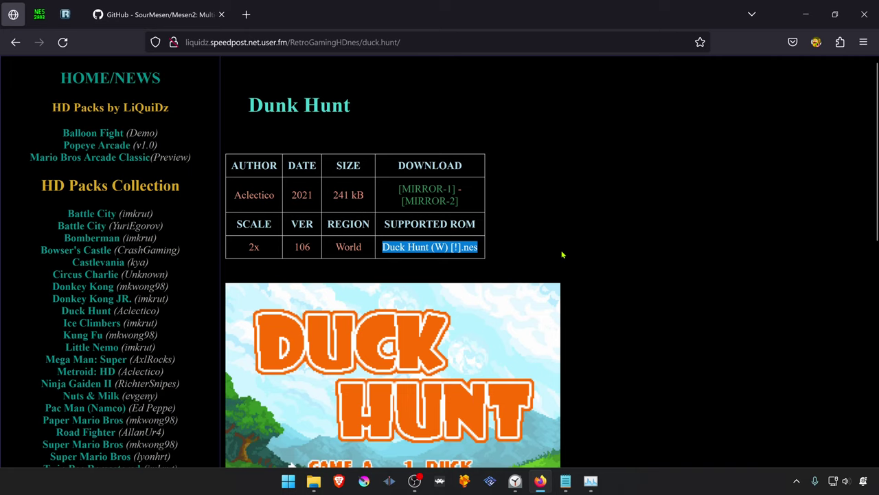
click(428, 189)
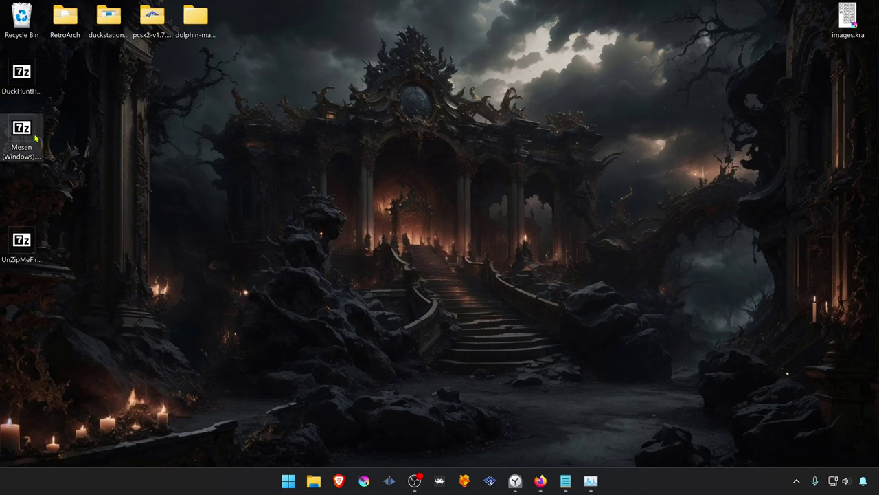
- Extract the Mesen (Windows) archive into its own folder on the desktop and move the downloaded HD pack archives into that folder
drag(27, 131, 76, 148)
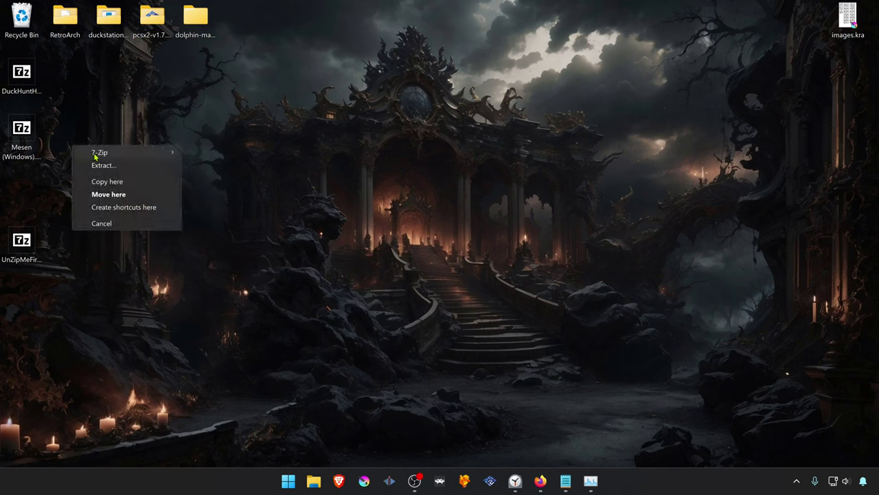
mouse_move(138, 148)
click(261, 204)
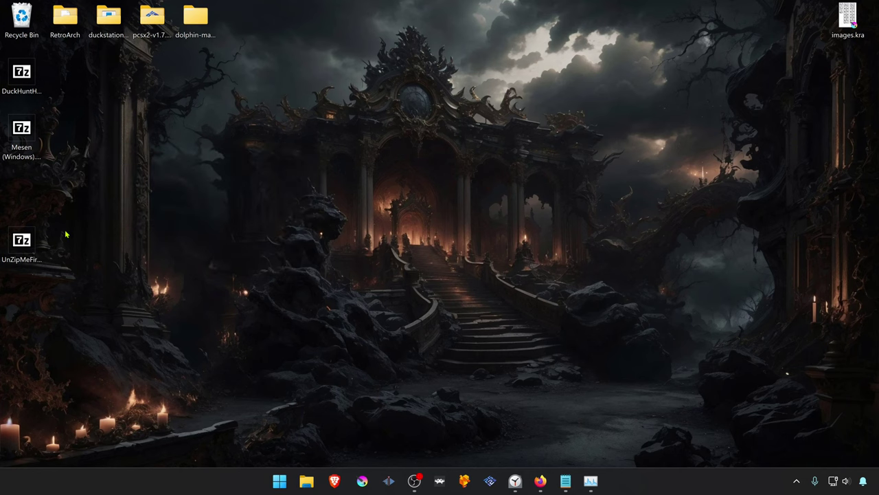
drag(27, 84, 209, 140)
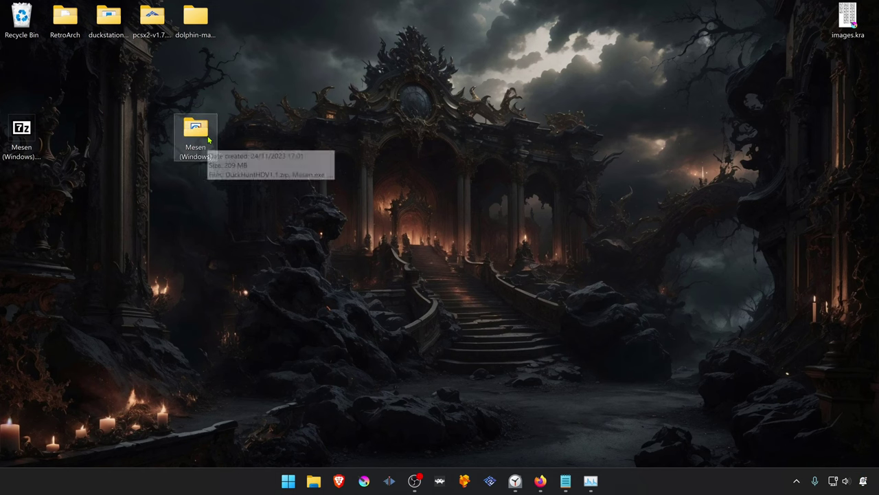
- Launch Mesen.exe from the extracted folder and complete its initial setup with data stored in the same folder as the application
double_click(209, 140)
double_click(224, 160)
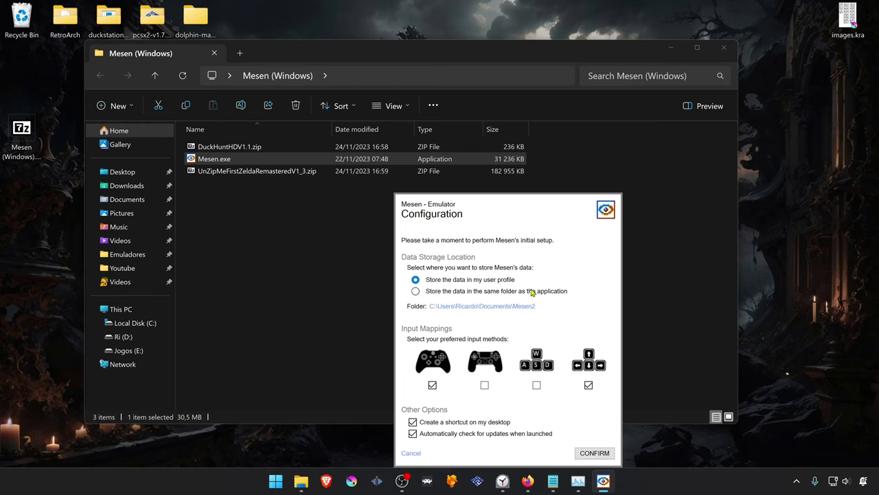
click(507, 292)
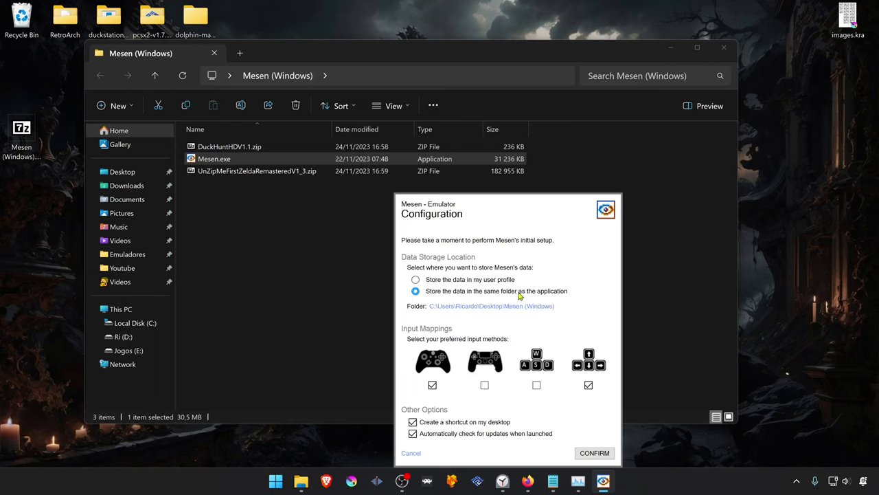
click(605, 455)
- Load the Duck Hunt (World) ROM from the NES folder on the Jogos (E:) drive
click(319, 120)
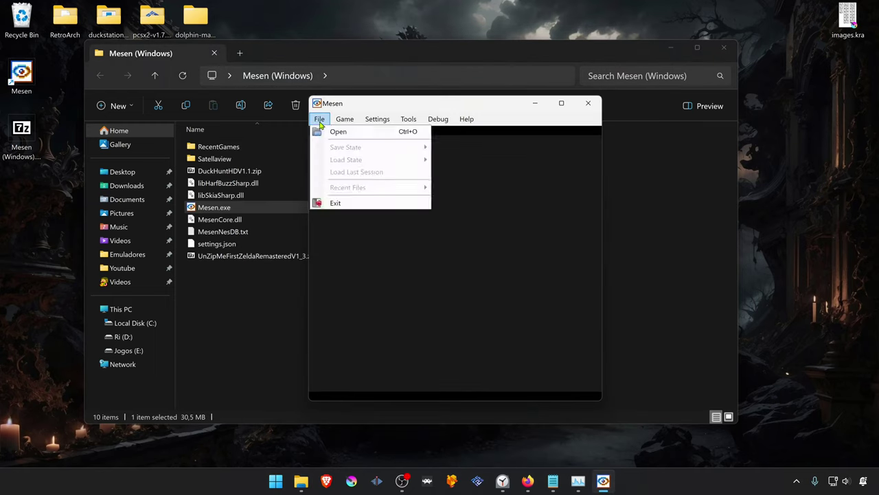
click(337, 132)
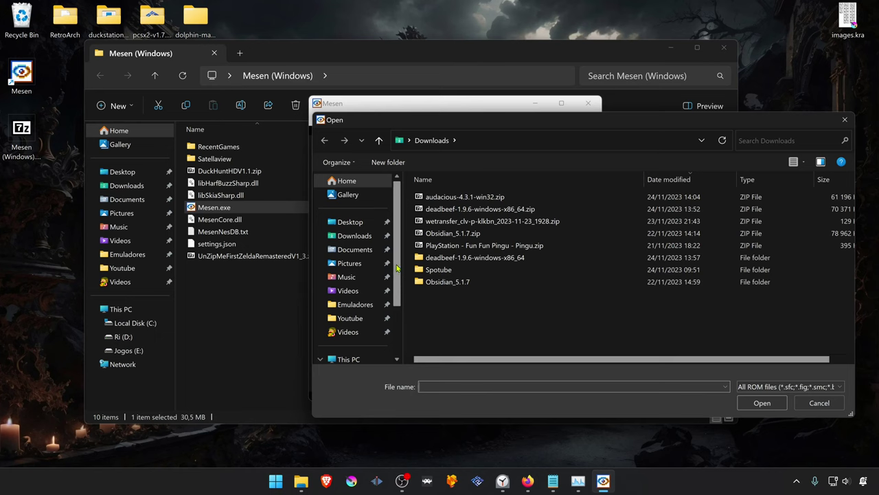
scroll(397, 270, down, 2)
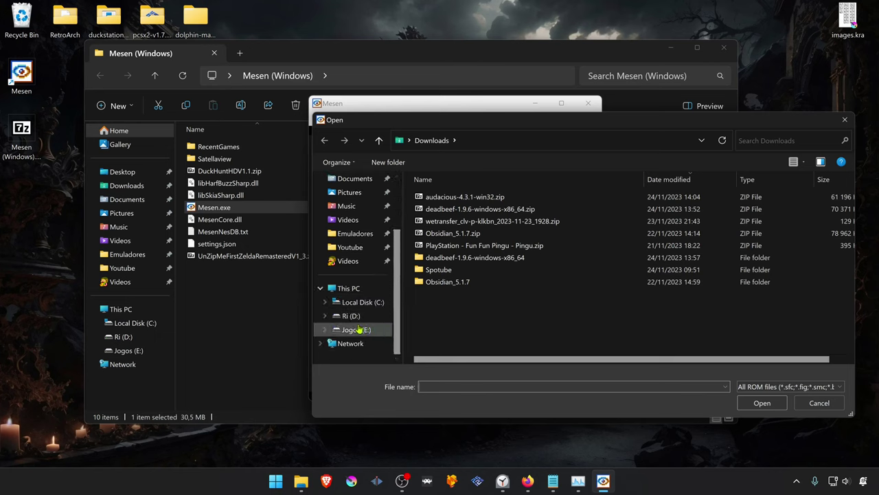
click(357, 330)
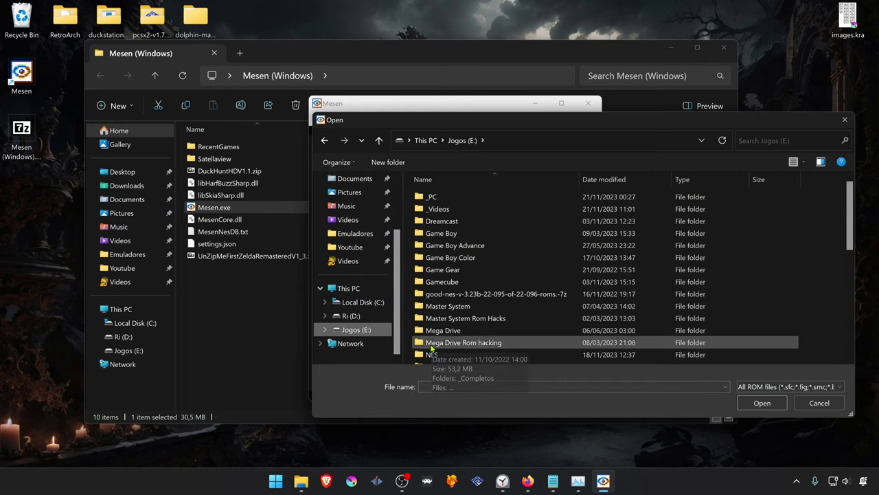
double_click(432, 354)
double_click(461, 244)
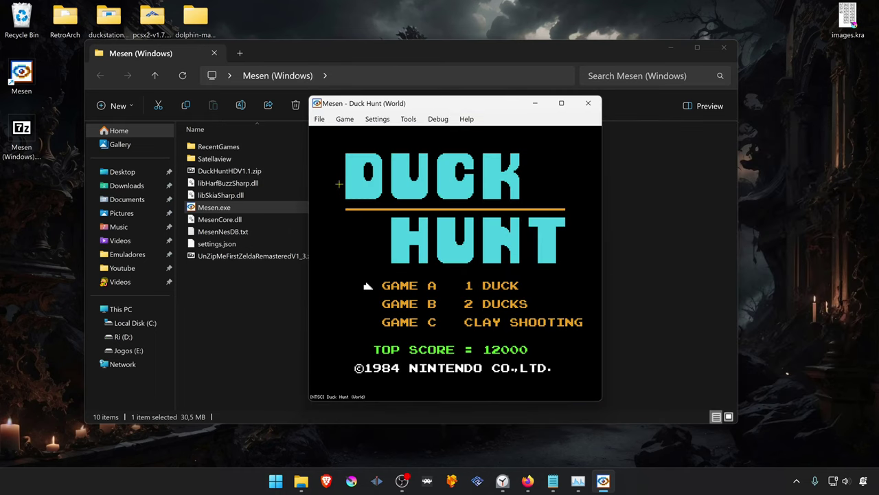
- Install the HD pack DuckHuntHDV1.1.zip for Duck Hunt from the Mesen (Windows) folder on the Desktop
click(415, 120)
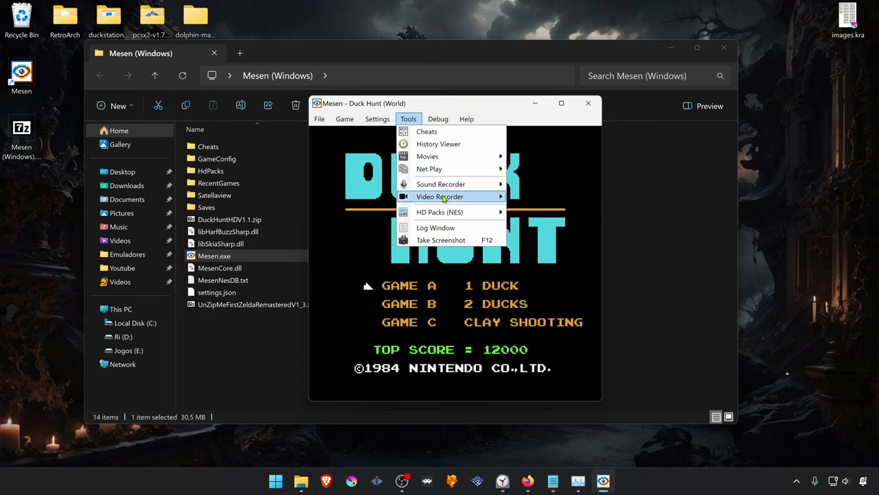
mouse_move(451, 217)
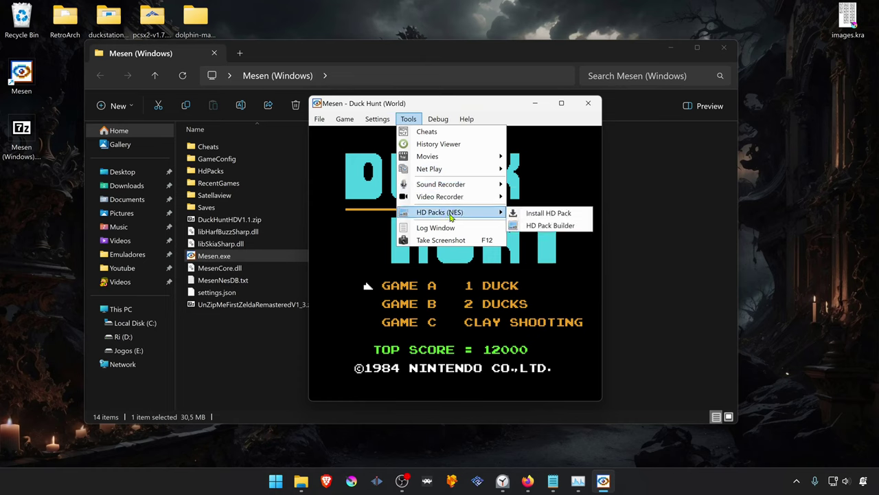
click(577, 216)
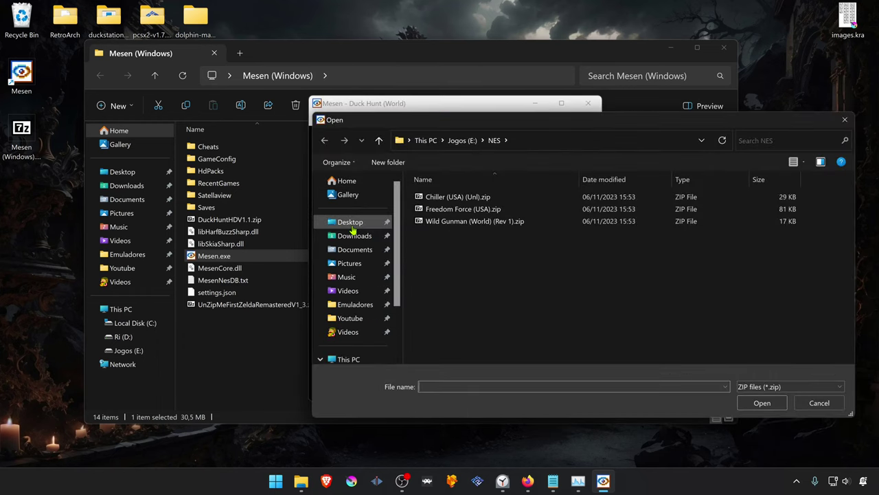
click(350, 227)
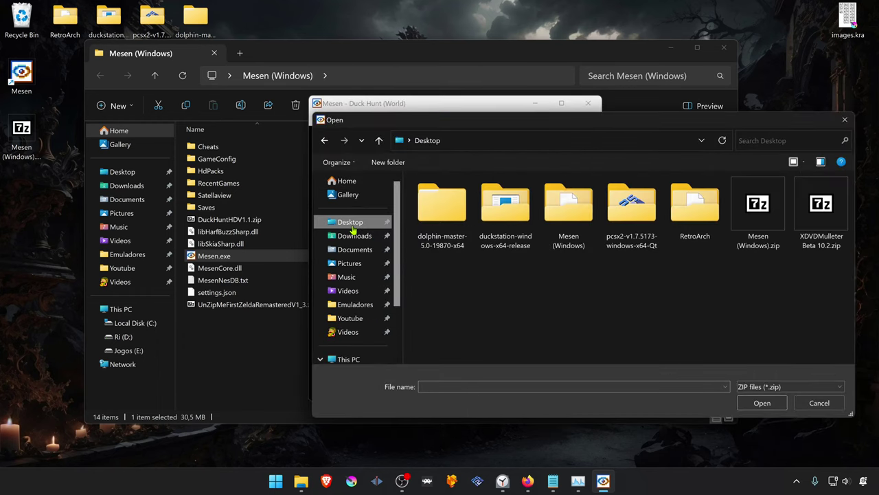
double_click(569, 212)
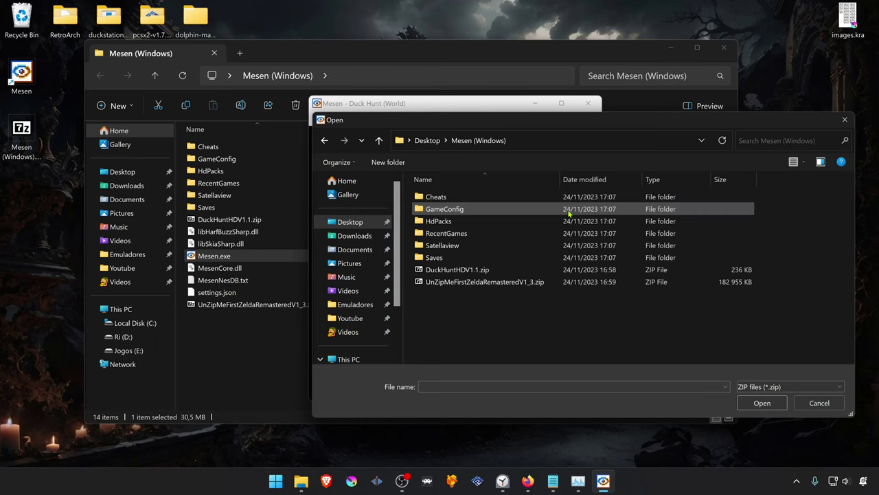
double_click(467, 272)
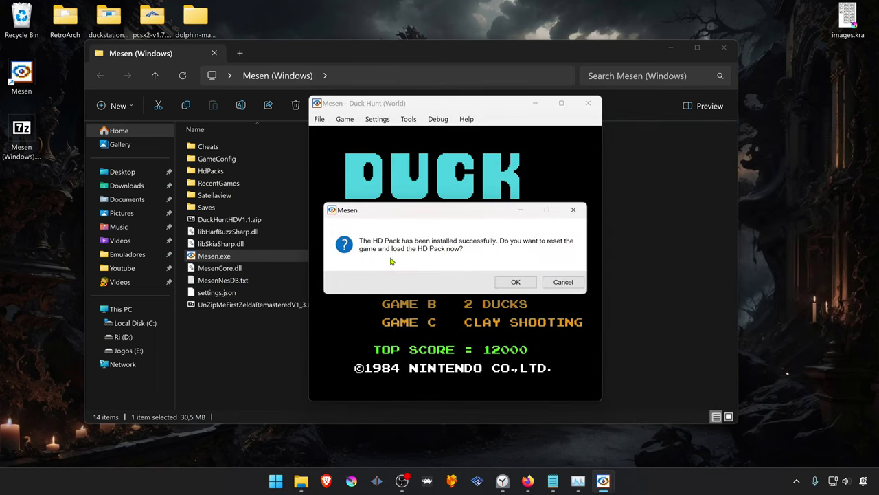
- Reset the game to load the installed HD pack and start Game A with one duck
click(514, 282)
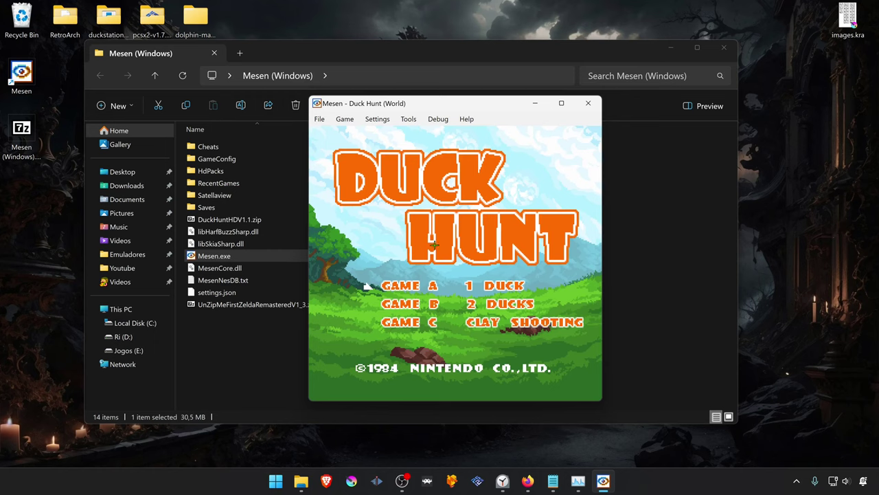
click(397, 237)
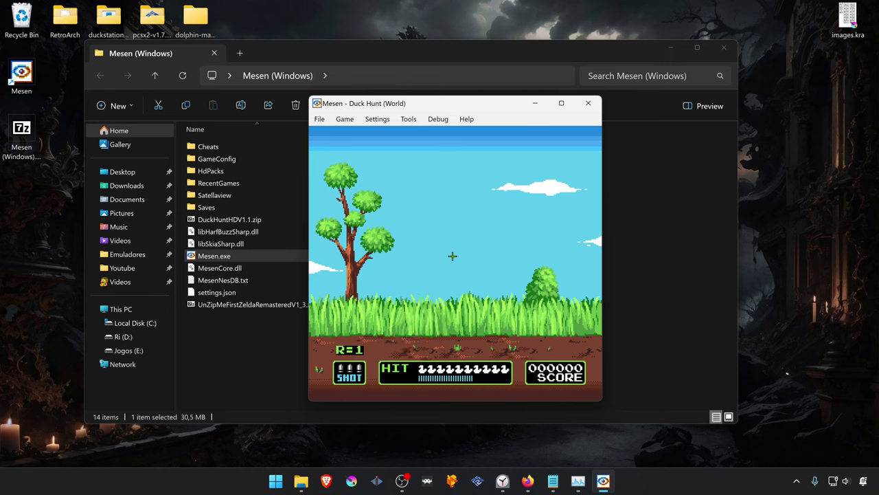
- Shoot at the flying ducks in Duck Hunt to try out the game with the HD pack
click(416, 220)
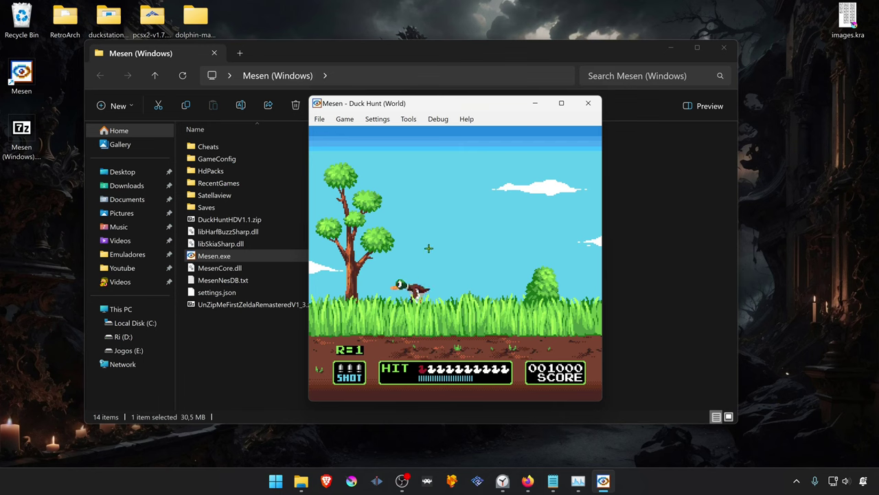
click(375, 275)
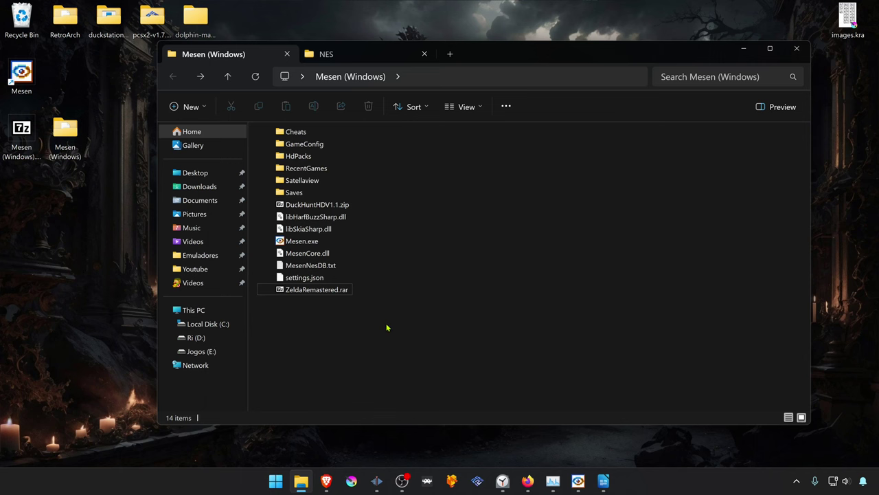
- Open the HdPacks folder and copy the name of the Legend of Zelda, The (U) (PRG0) [!] ROM, without extension, from the NES folder
click(341, 295)
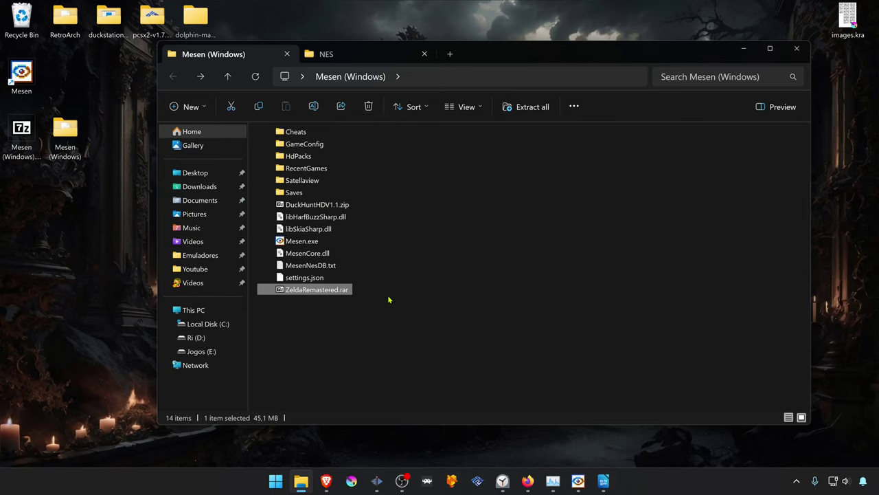
double_click(307, 158)
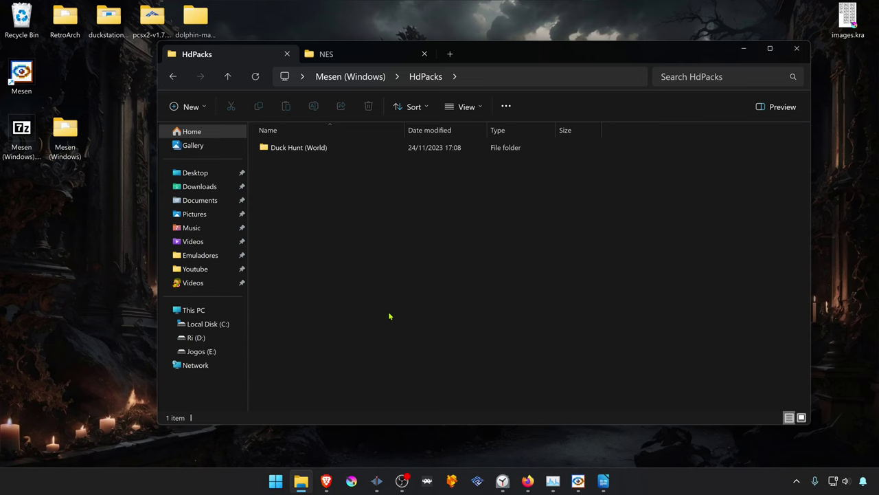
click(354, 54)
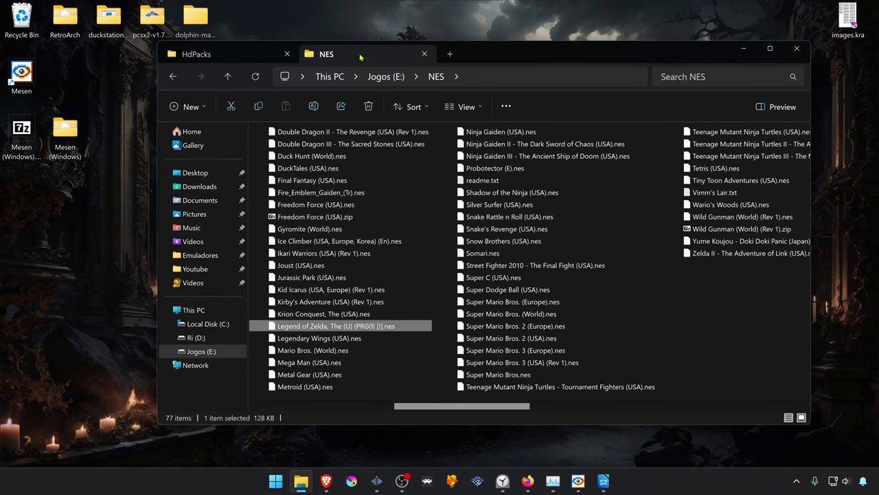
click(349, 326)
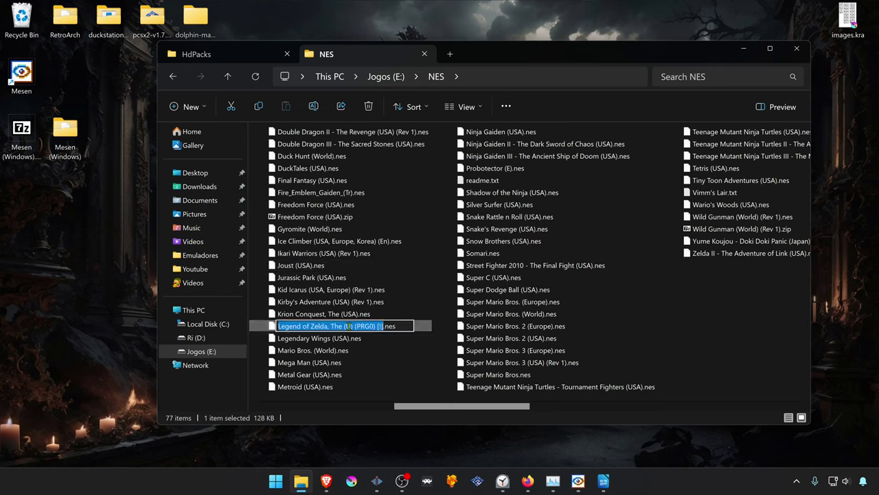
right_click(349, 326)
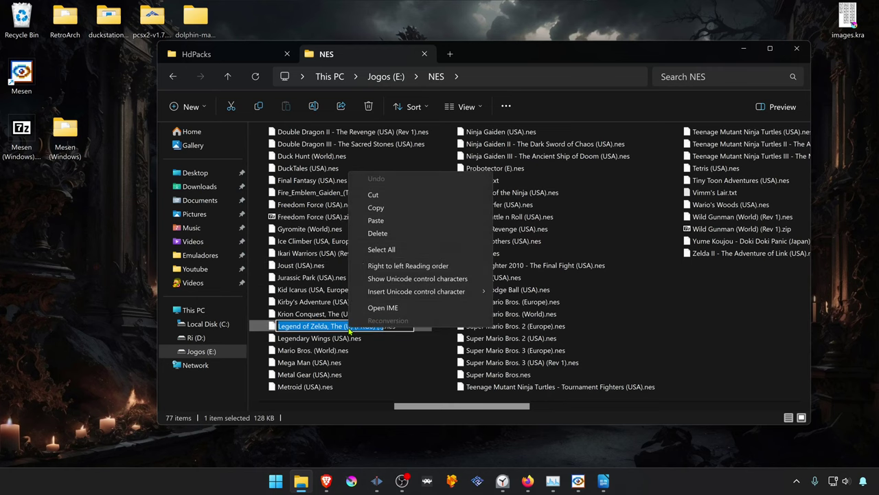
click(368, 208)
- Create a folder in HdPacks named with the copied ROM name, Legend of Zelda, The (U) (PRG0) [!]
click(236, 57)
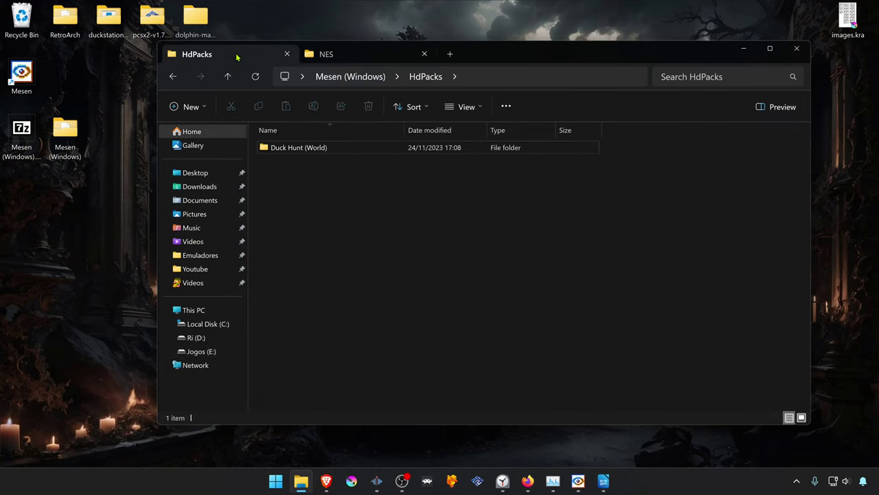
right_click(298, 242)
mouse_move(357, 334)
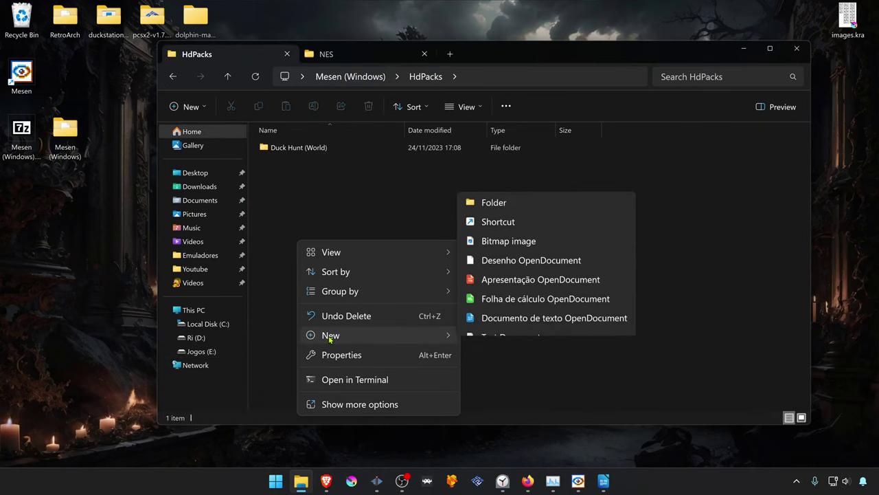
click(516, 161)
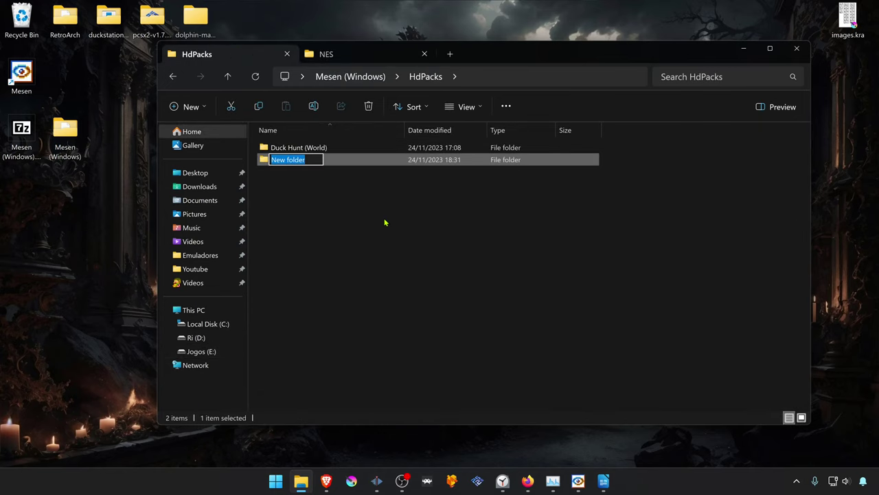
key(ctrl+v)
key(Return)
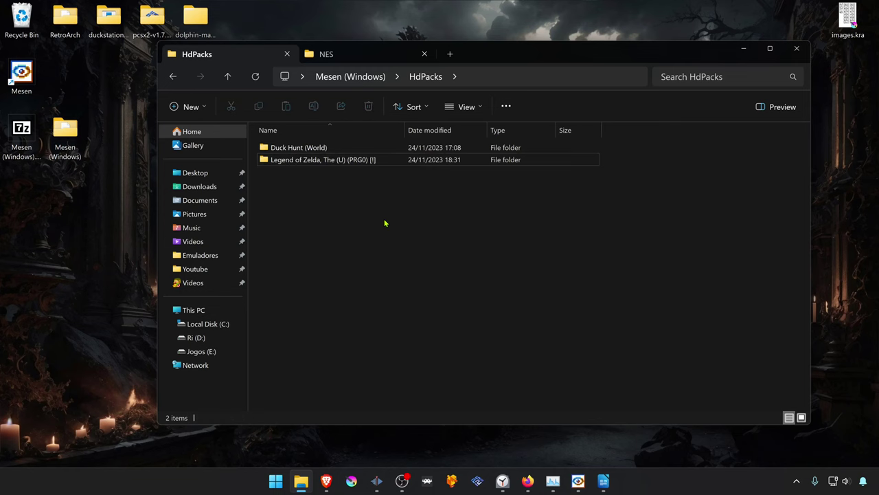
- Extract all files from ZeldaRemastered.rar into the Legend of Zelda, The (U) (PRG0) [!] folder inside HdPacks
key(alt+Left)
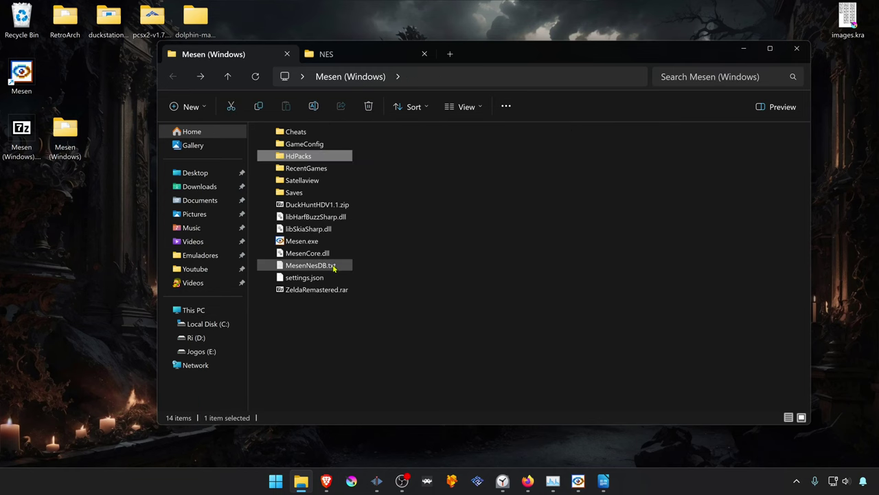
double_click(317, 290)
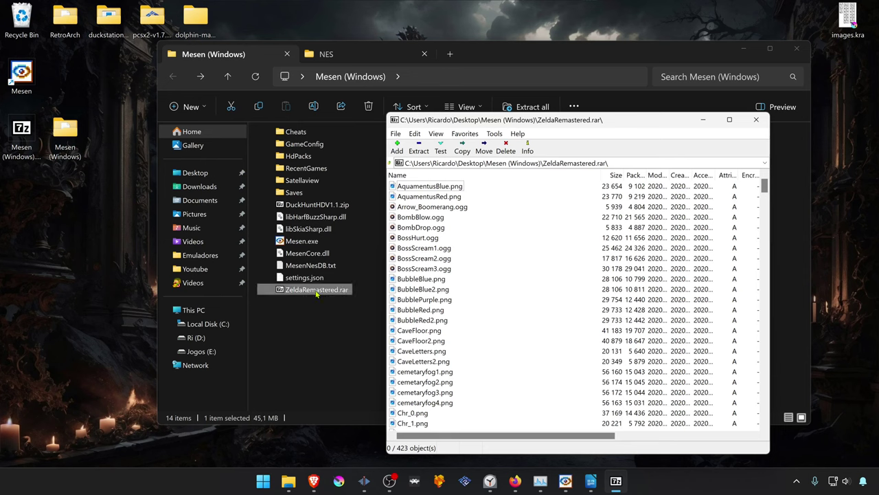
click(424, 190)
key(ctrl+a)
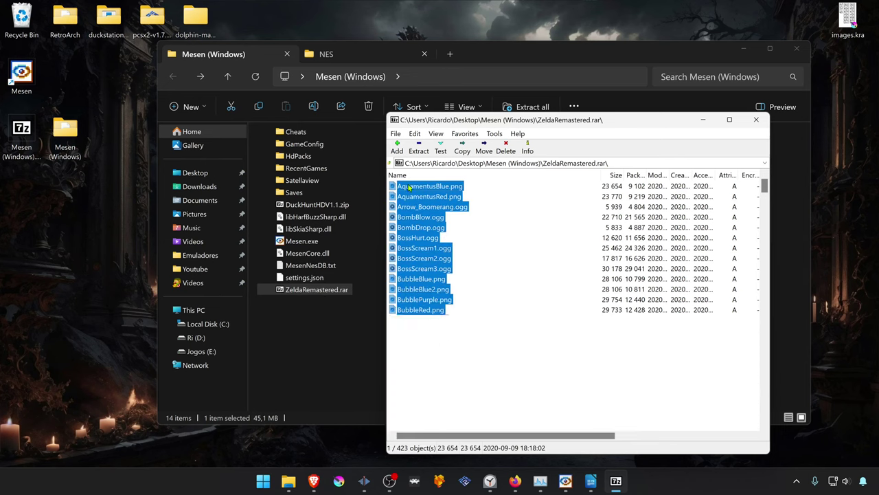
double_click(301, 157)
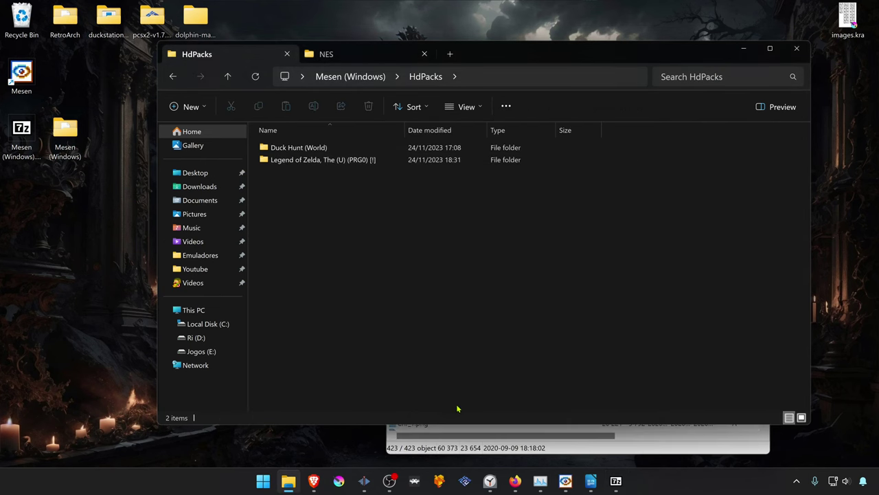
click(440, 437)
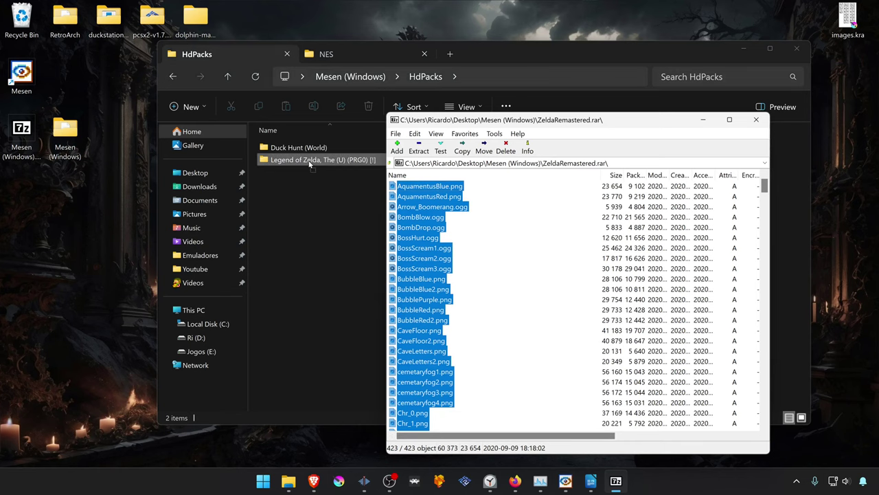
drag(309, 163, 309, 160)
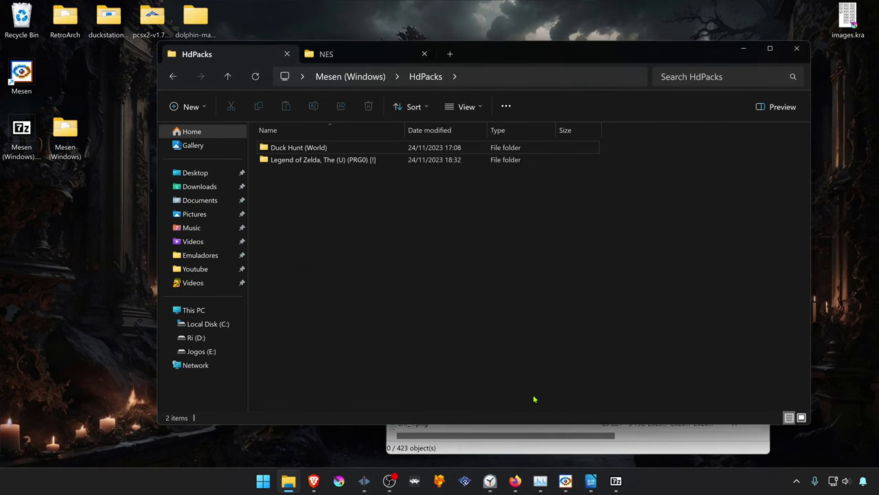
- Switch to Mesen and load the Legend of Zelda, The (U) (PRG0) [!].nes ROM from the NES folder on Jogos (E:)
click(565, 480)
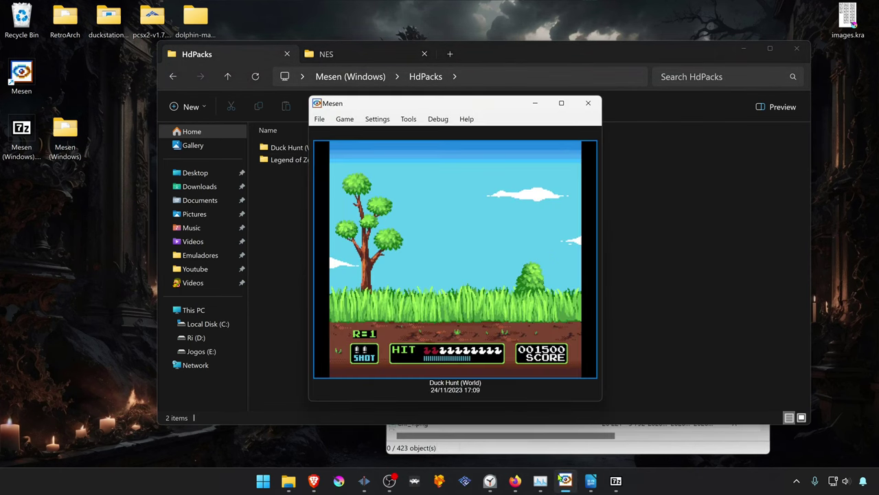
click(319, 120)
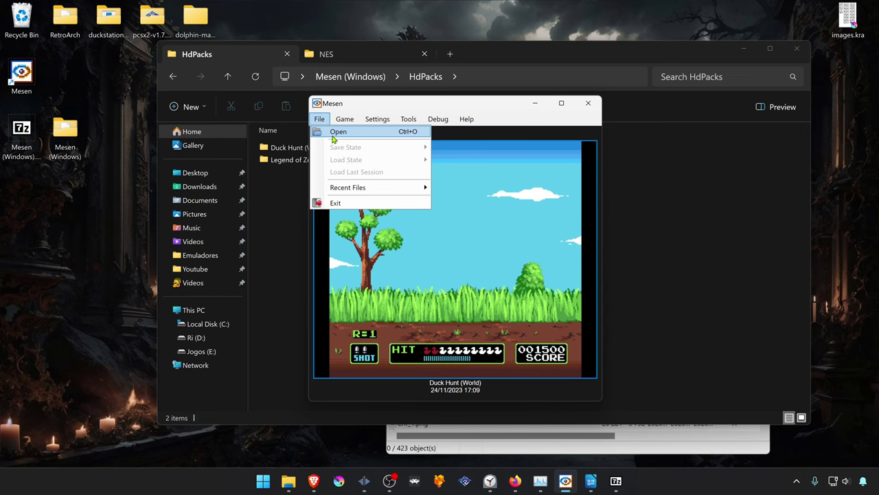
click(334, 132)
click(420, 246)
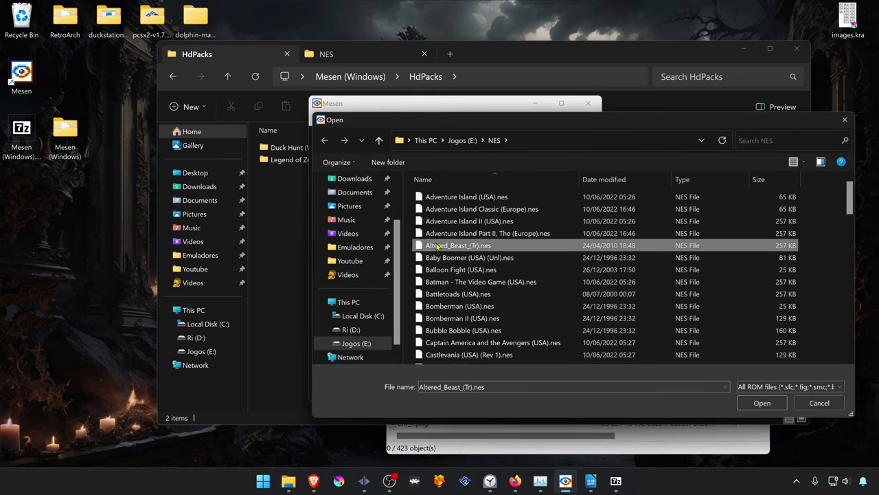
key(z)
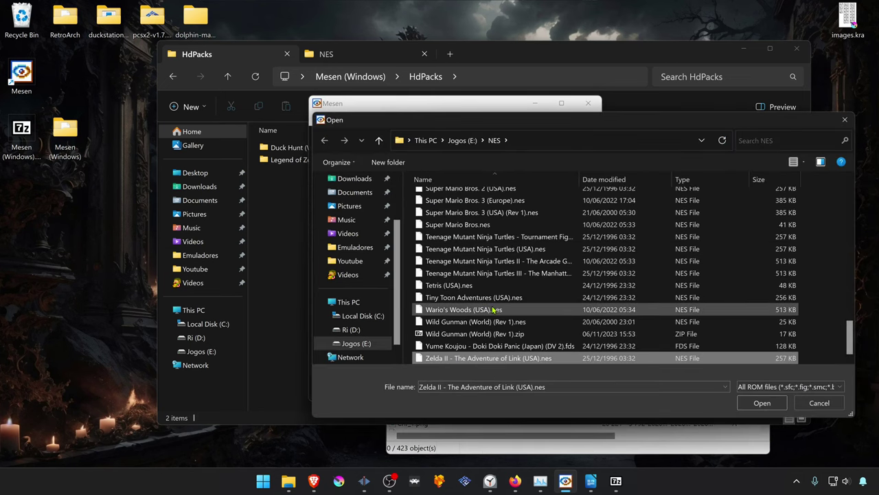
key(l)
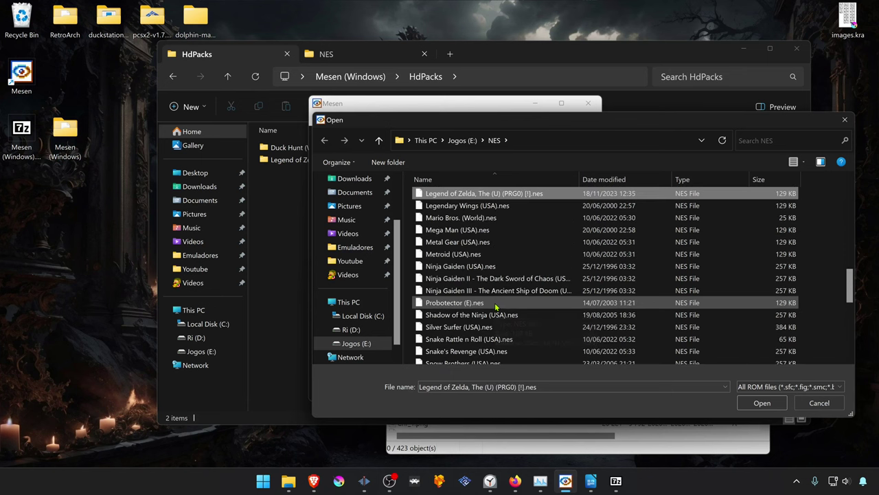
double_click(501, 194)
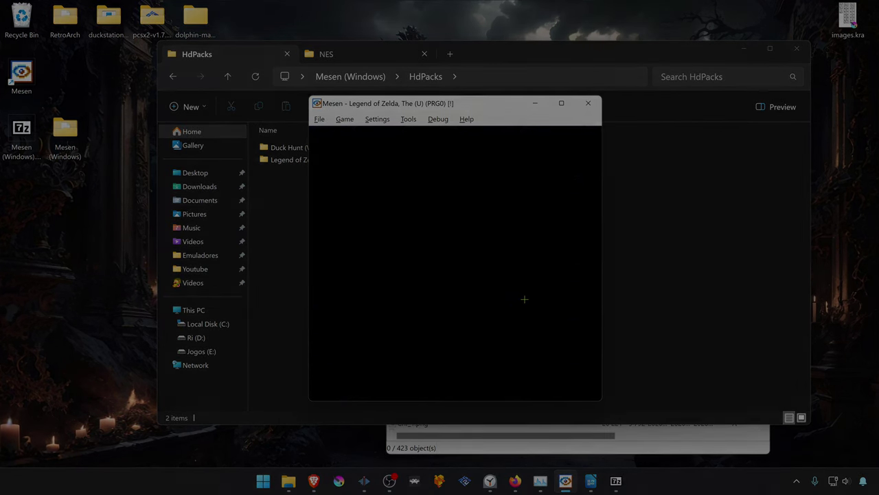
- Try to install an HD pack for the running Legend of Zelda, The (USA) game with the emulator's HD pack installer
click(408, 121)
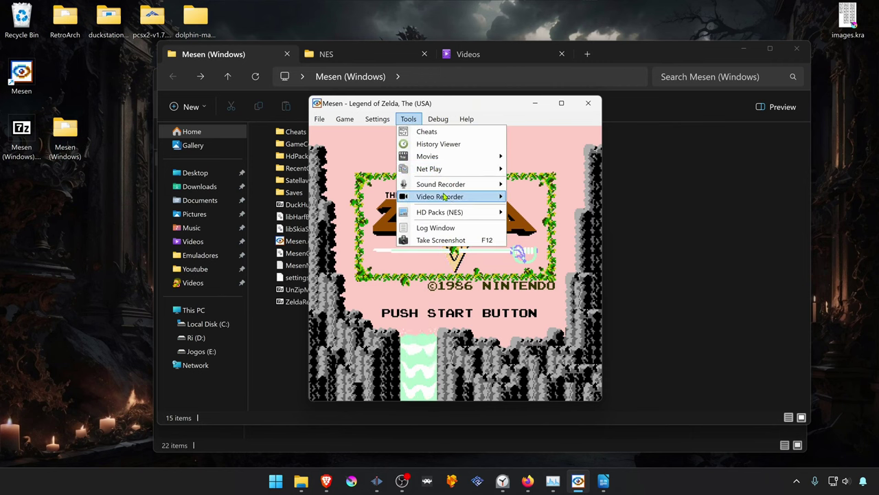
mouse_move(481, 212)
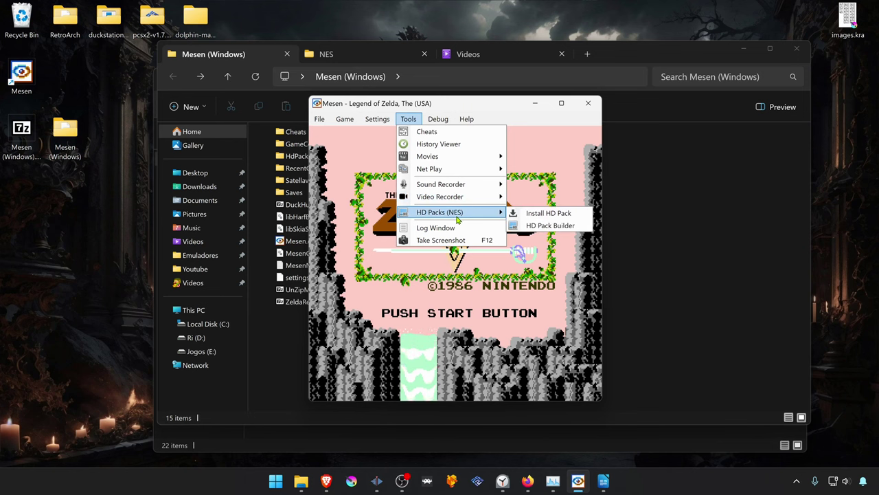
click(567, 216)
double_click(458, 282)
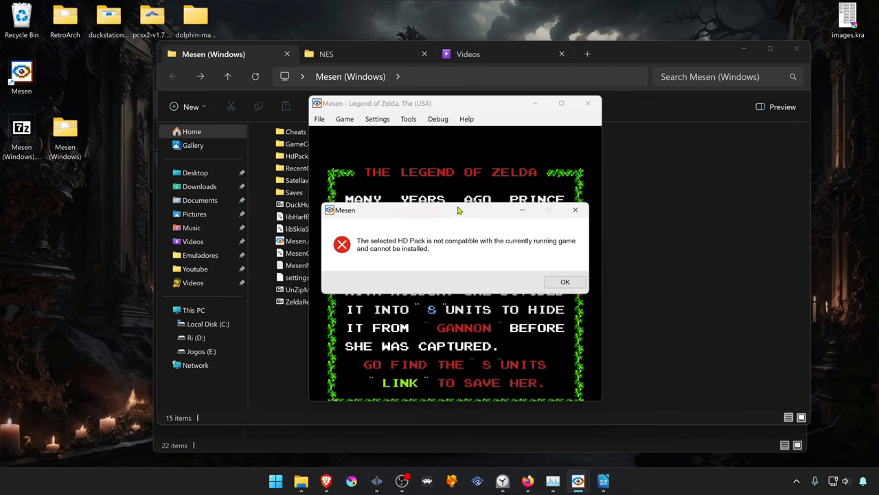
drag(455, 213, 450, 216)
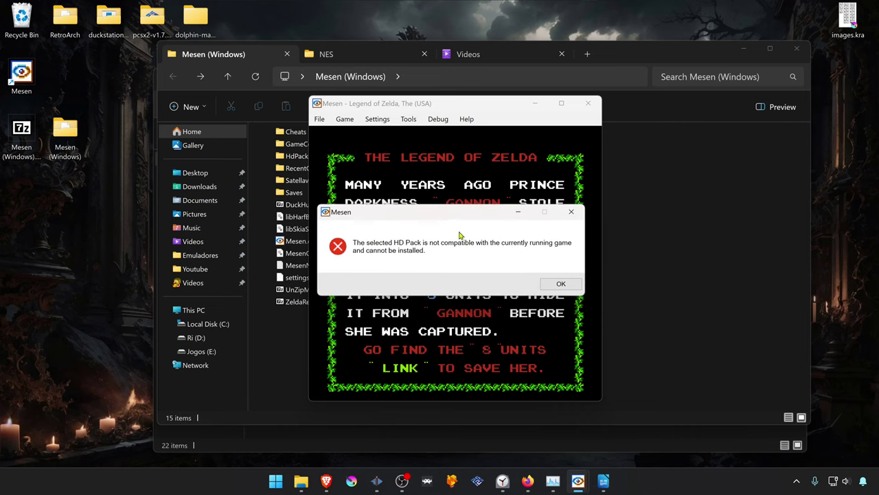